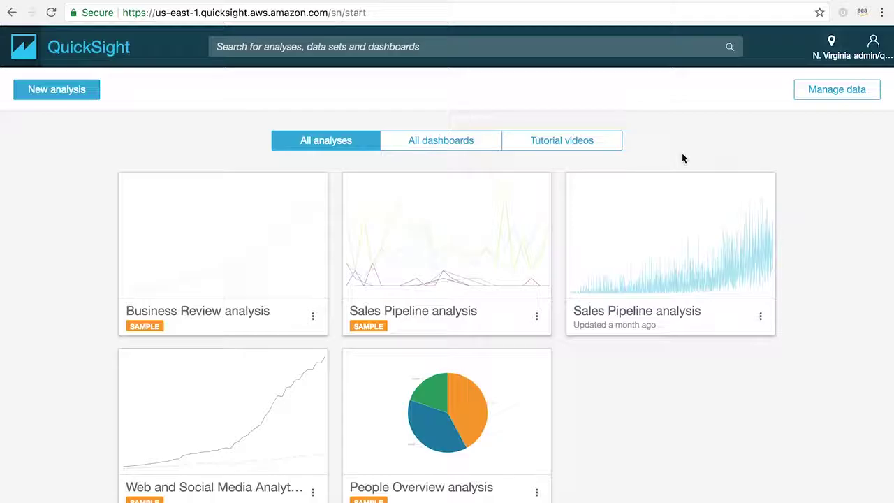
# - Glance at the Sales Pipeline data set details, then list all dashboards on the start page
pyautogui.click(839, 91)
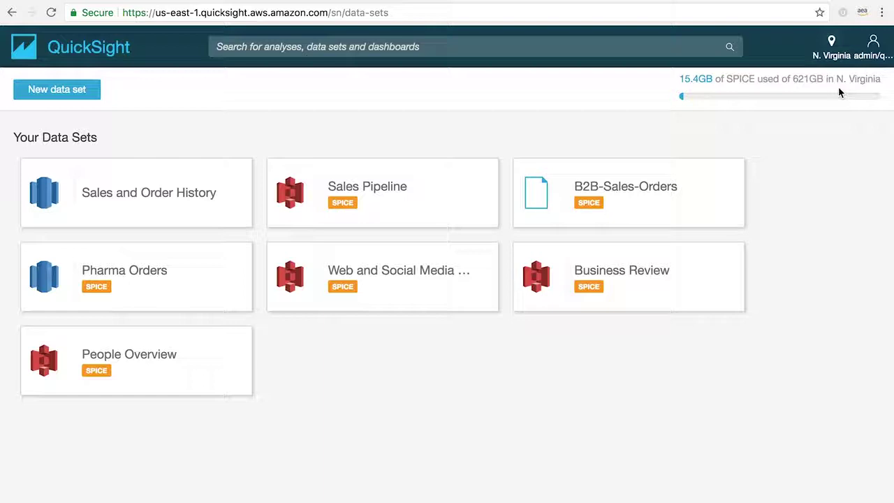
pyautogui.click(385, 198)
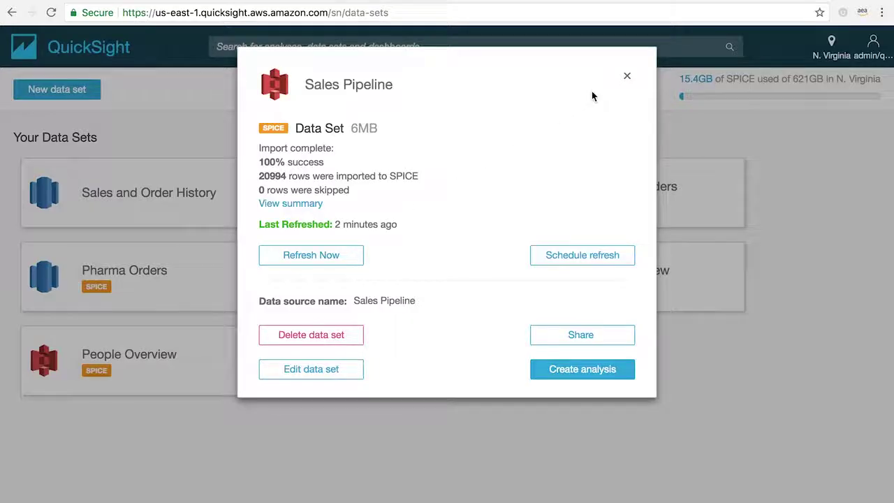
pyautogui.click(626, 76)
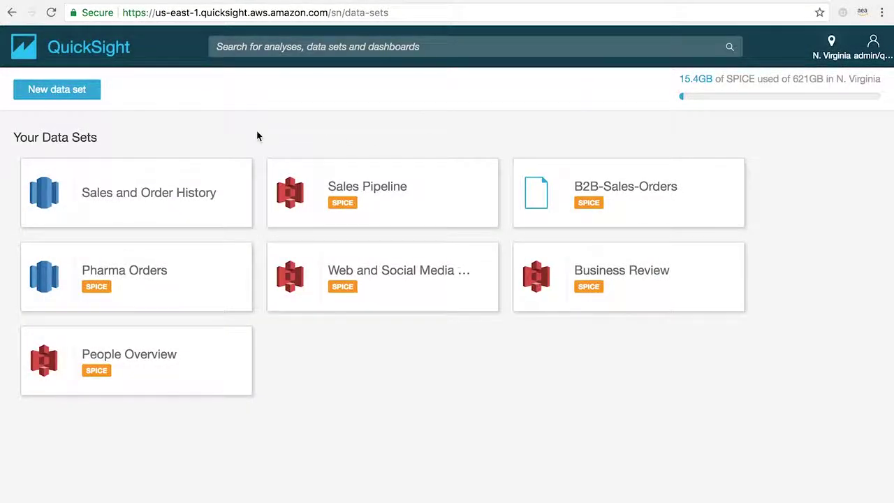
pyautogui.click(24, 50)
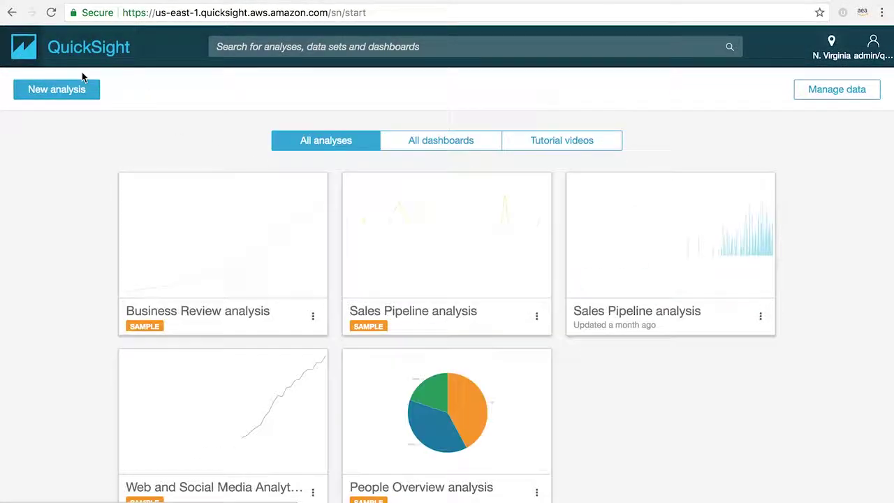
pyautogui.click(402, 139)
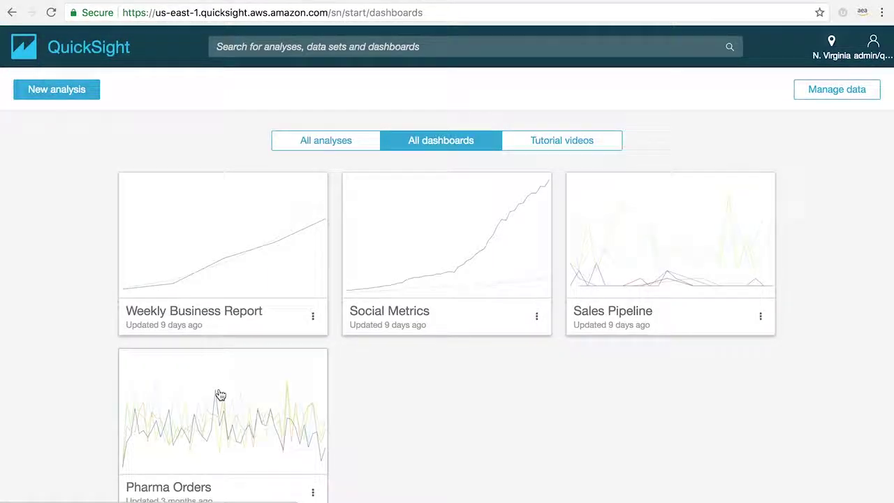
# - Browse the Pharma Orders dashboard, narrowing the trend chart's time range and reviewing Order Details
pyautogui.click(220, 395)
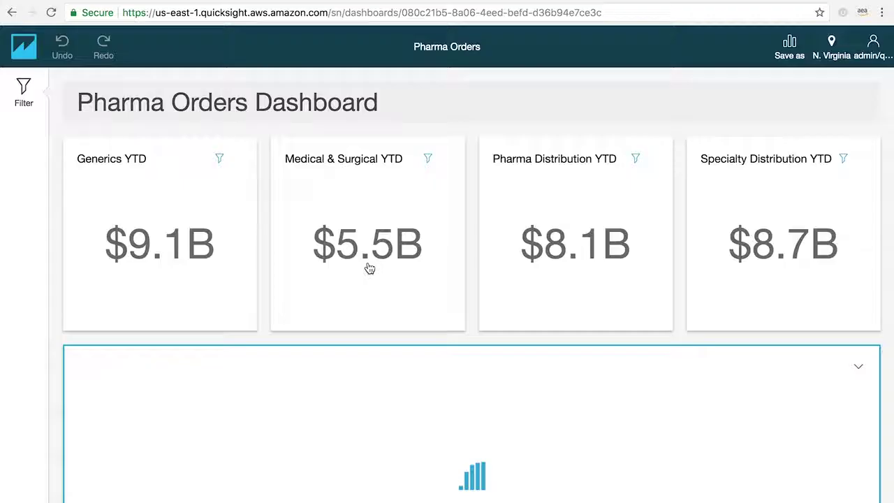
pyautogui.scroll(-3, 471, 306)
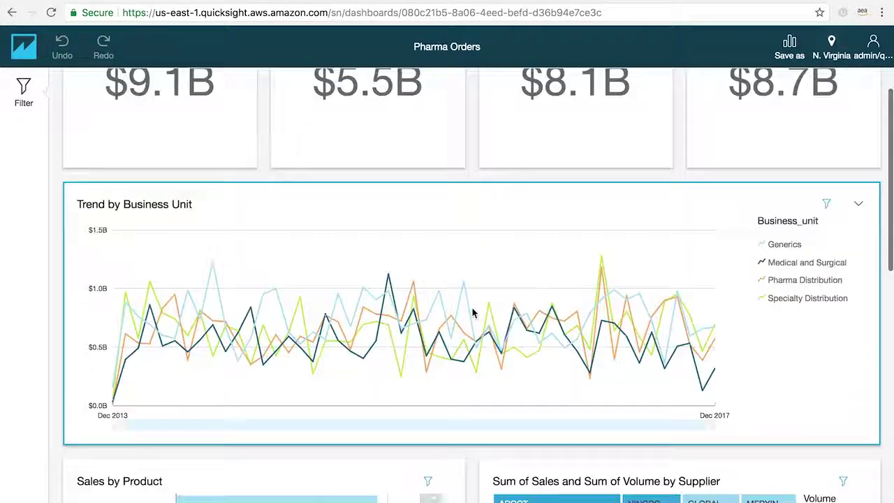
pyautogui.moveTo(705, 382); pyautogui.dragTo(462, 381)
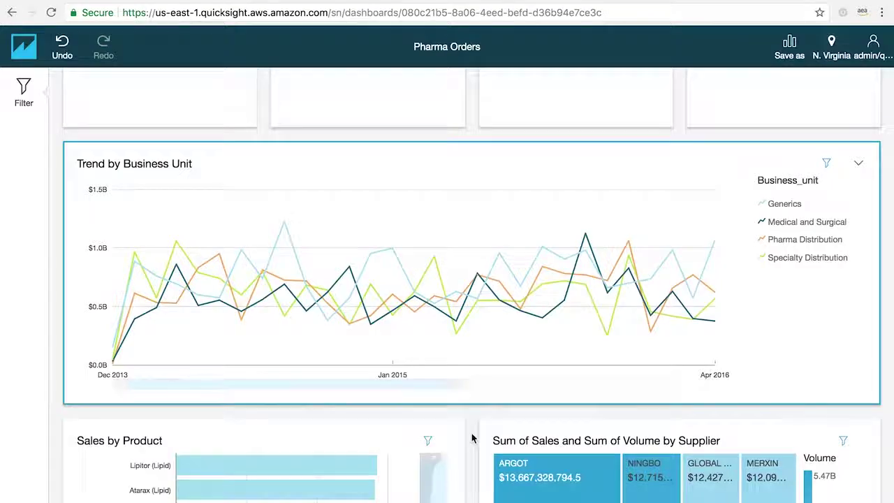
pyautogui.scroll(-2, 472, 434)
pyautogui.scroll(-2, 471, 438)
pyautogui.scroll(-2, 471, 438)
pyautogui.scroll(-3, 471, 438)
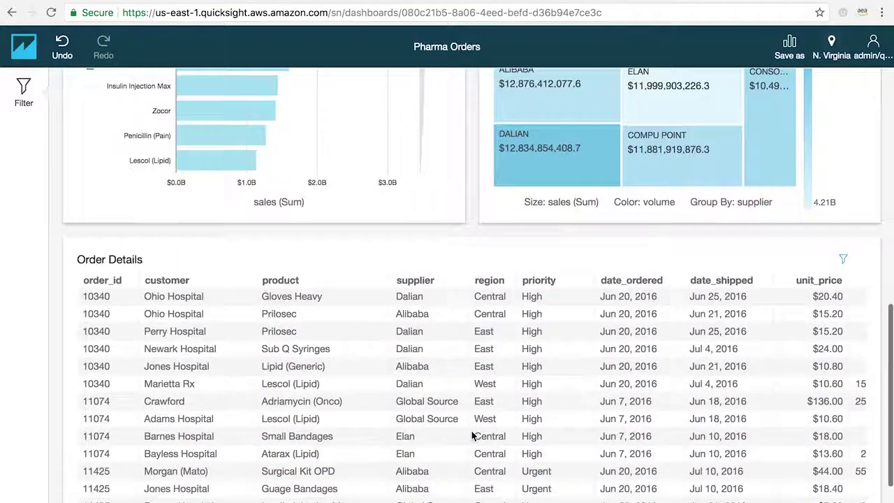
pyautogui.scroll(-1, 470, 436)
pyautogui.click(27, 56)
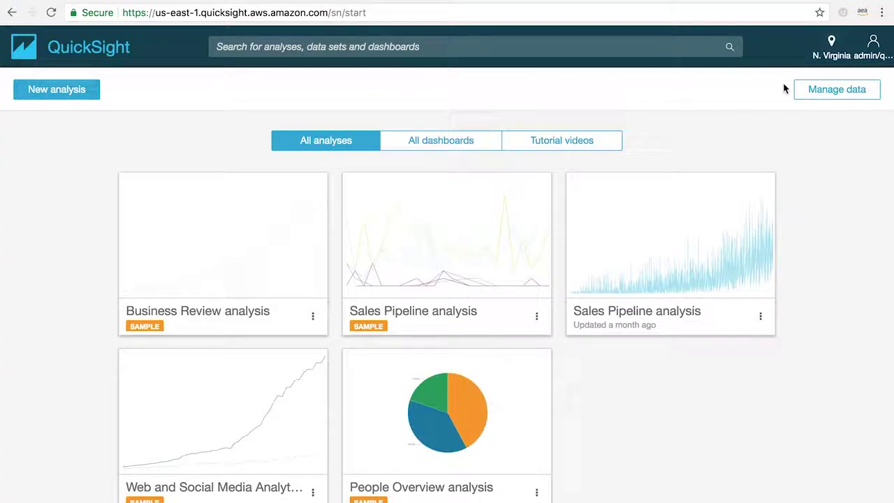
# - Switch the Sales and Order History data set to SPICE import and save it
pyautogui.click(824, 90)
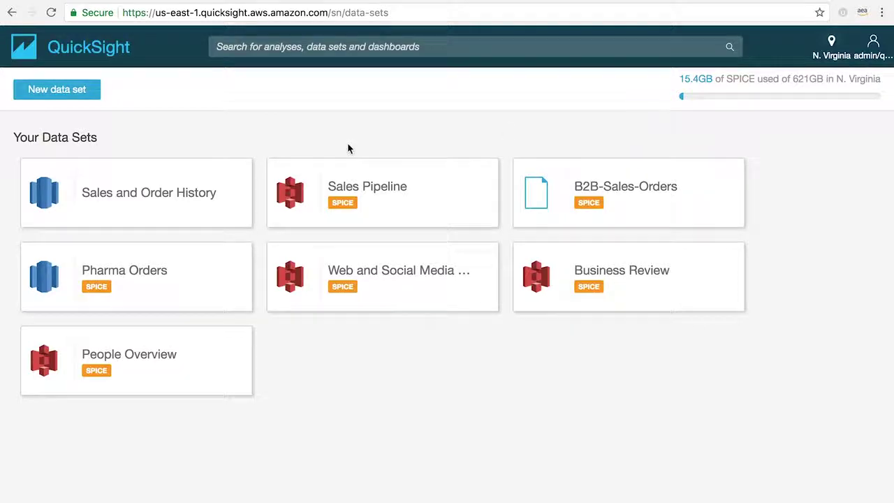
pyautogui.click(213, 197)
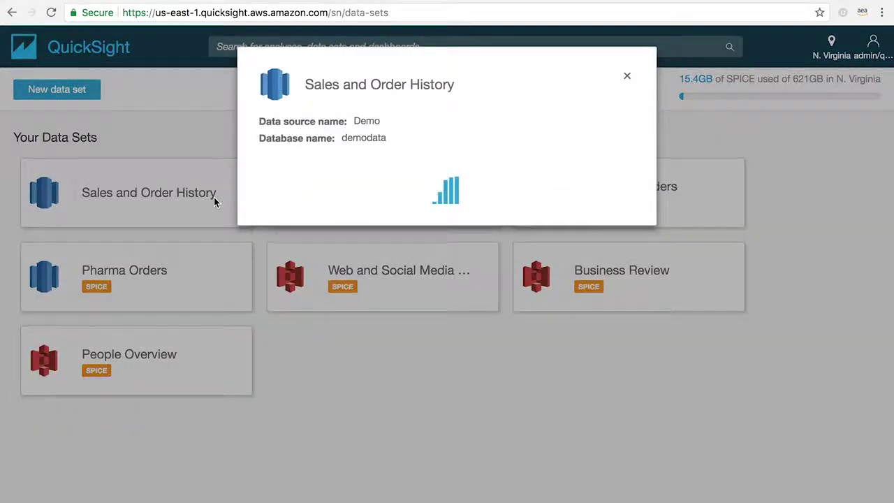
pyautogui.click(292, 209)
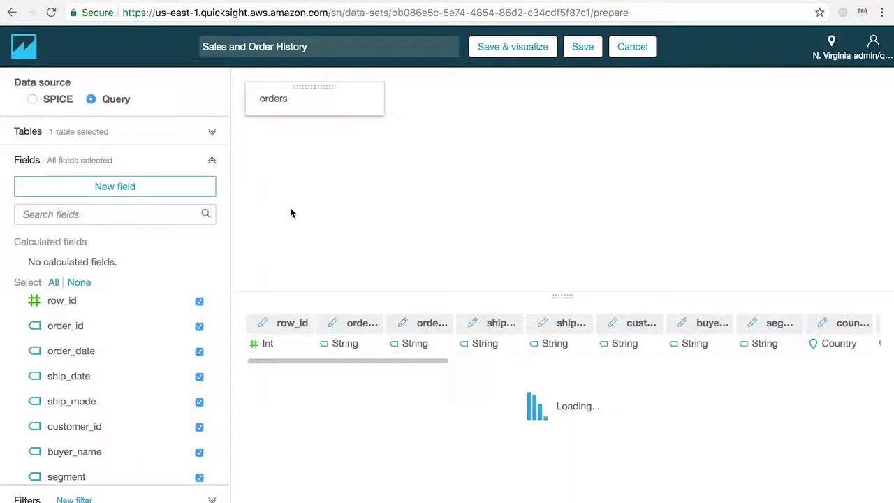
pyautogui.click(58, 100)
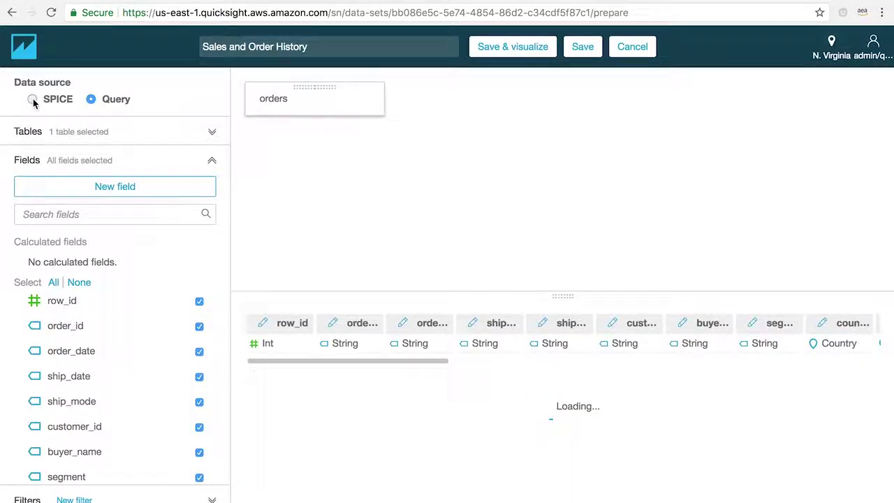
pyautogui.click(579, 52)
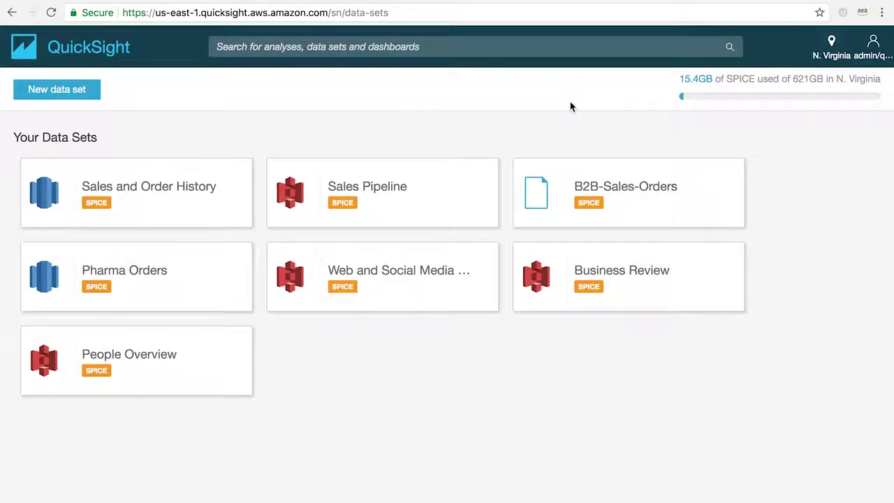
# - Submit an immediate full refresh of the Sales Pipeline data set, confirming the replace warning
pyautogui.click(397, 204)
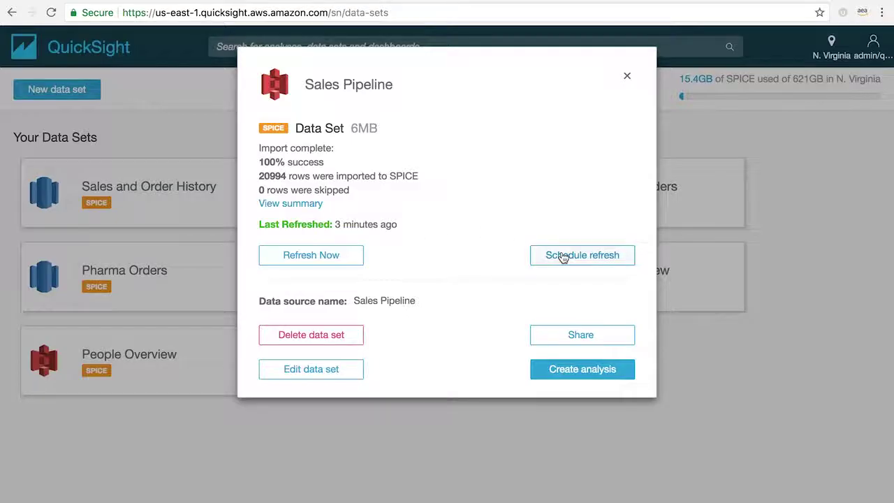
pyautogui.click(313, 255)
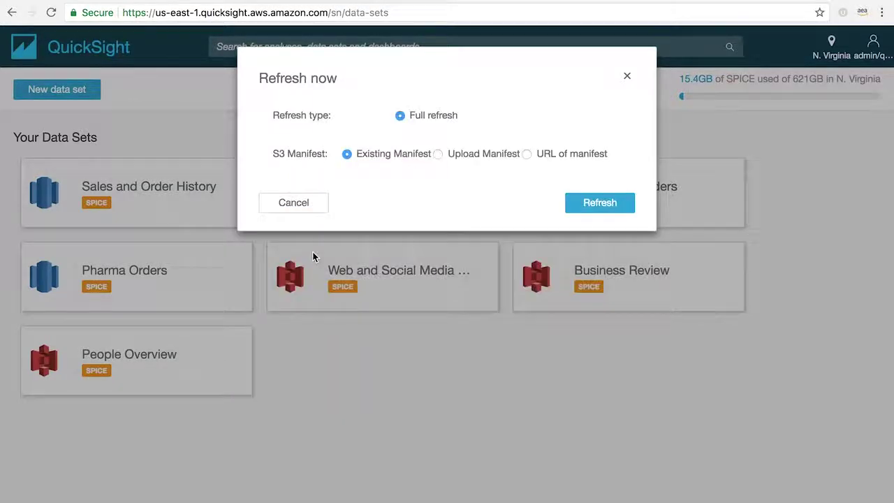
pyautogui.click(599, 210)
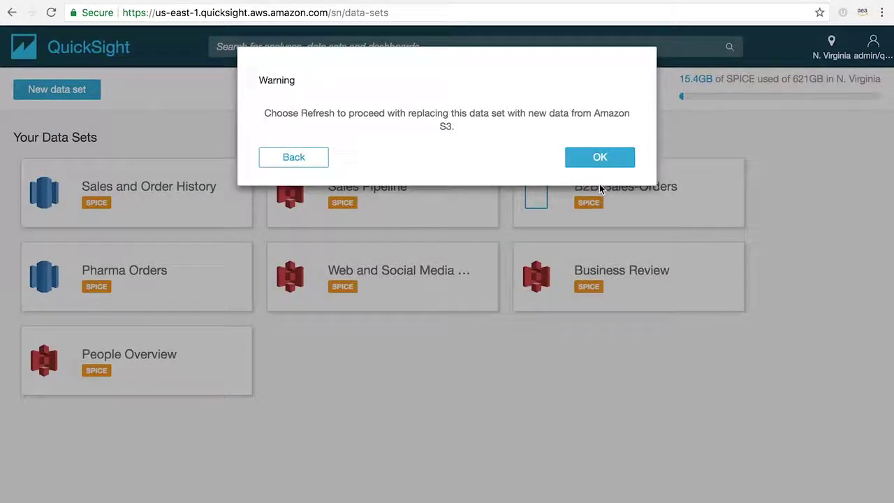
pyautogui.click(601, 155)
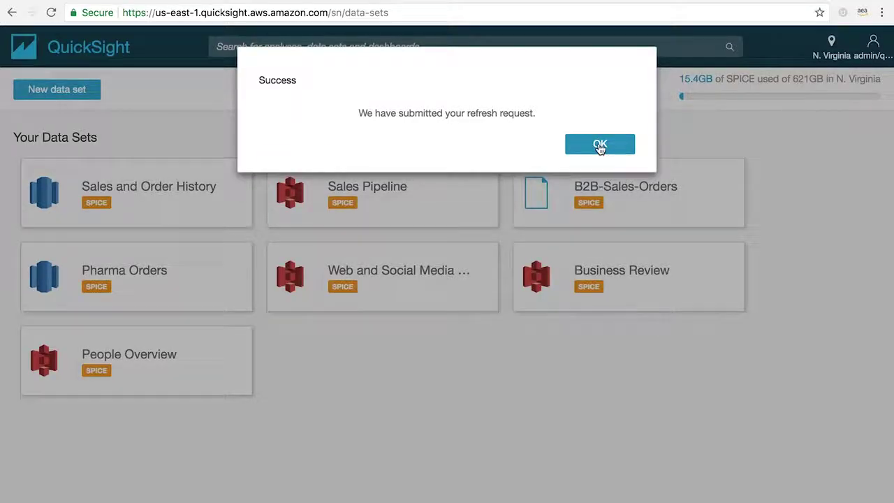
pyautogui.click(599, 144)
pyautogui.click(625, 76)
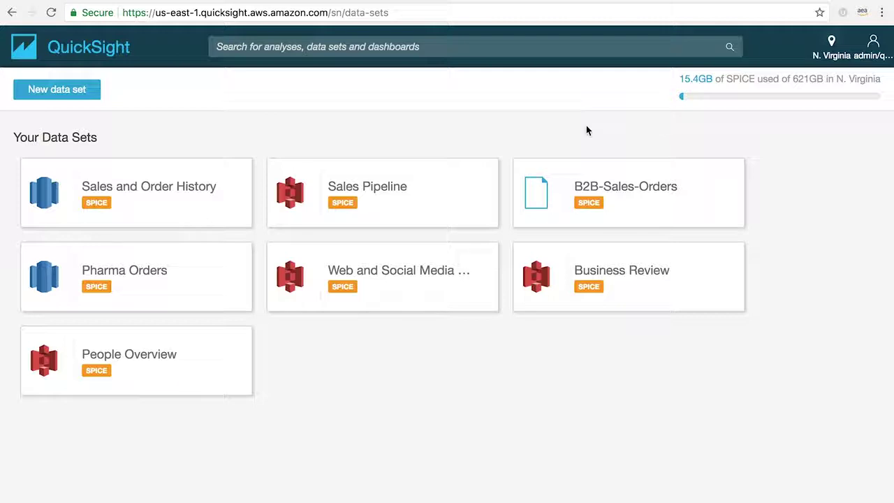
# - Create a daily 09:00 America/Los Angeles refresh schedule for Sales Pipeline starting 2018-05-08
pyautogui.click(425, 193)
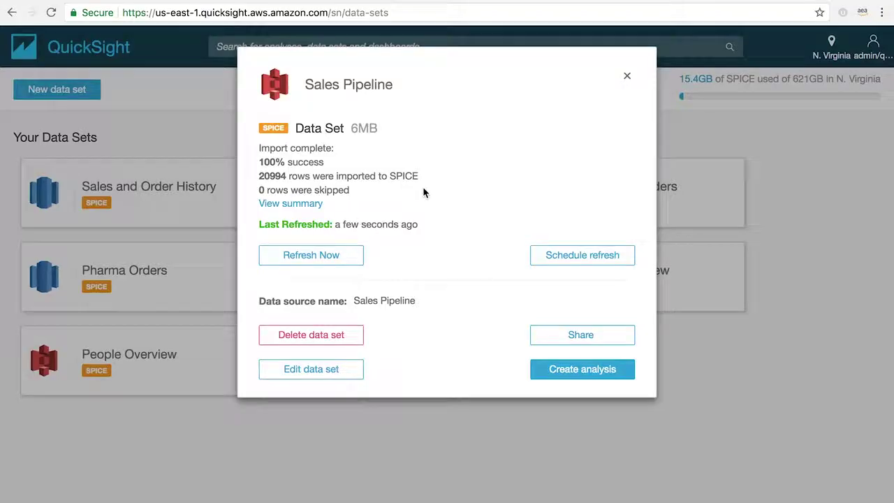
pyautogui.click(574, 255)
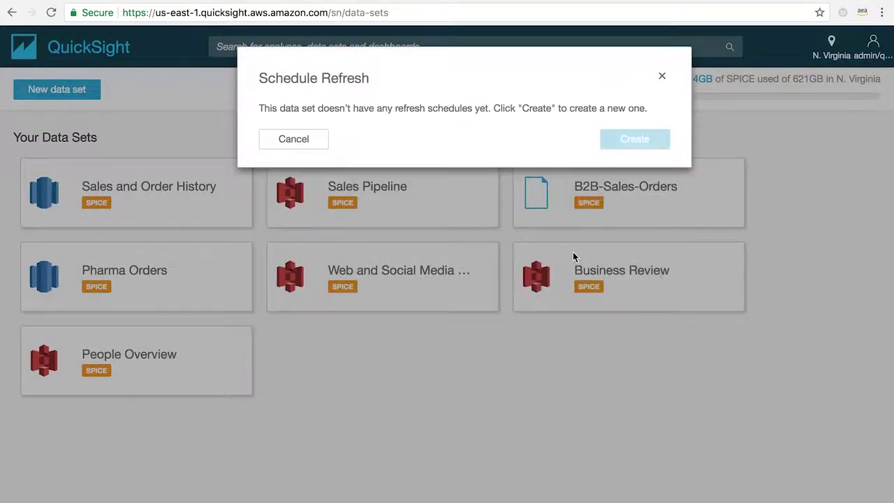
pyautogui.click(623, 145)
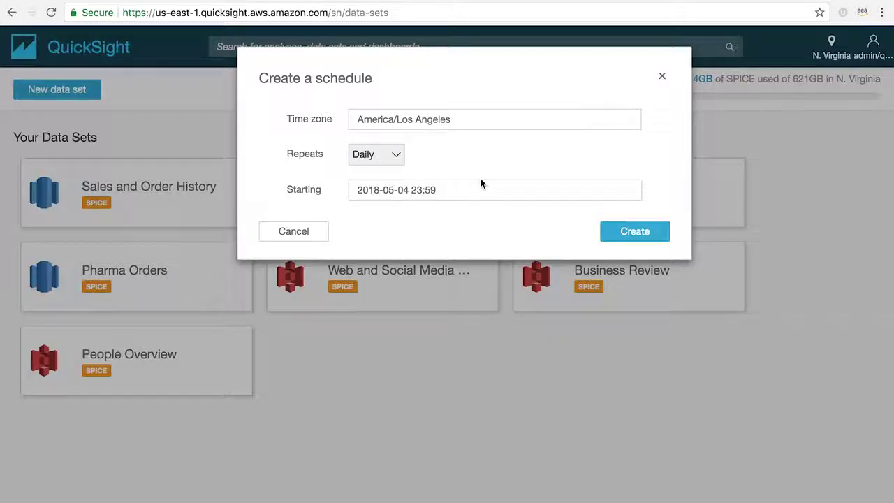
pyautogui.click(469, 194)
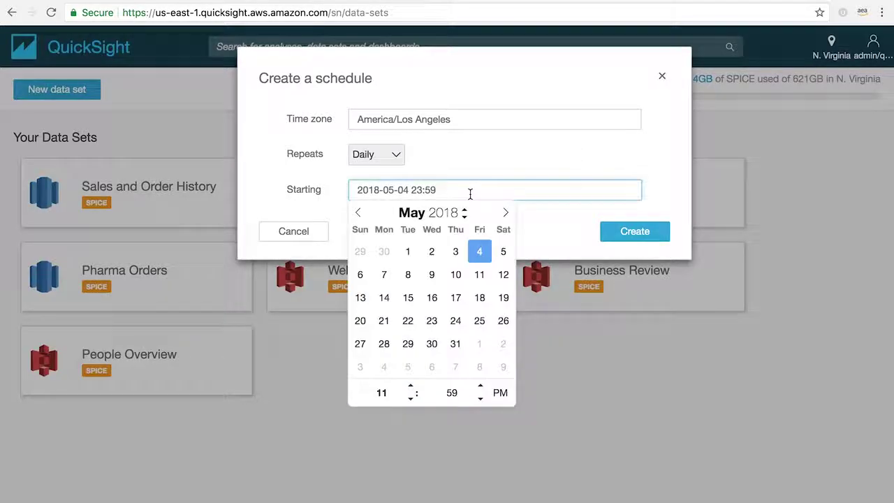
pyautogui.click(408, 274)
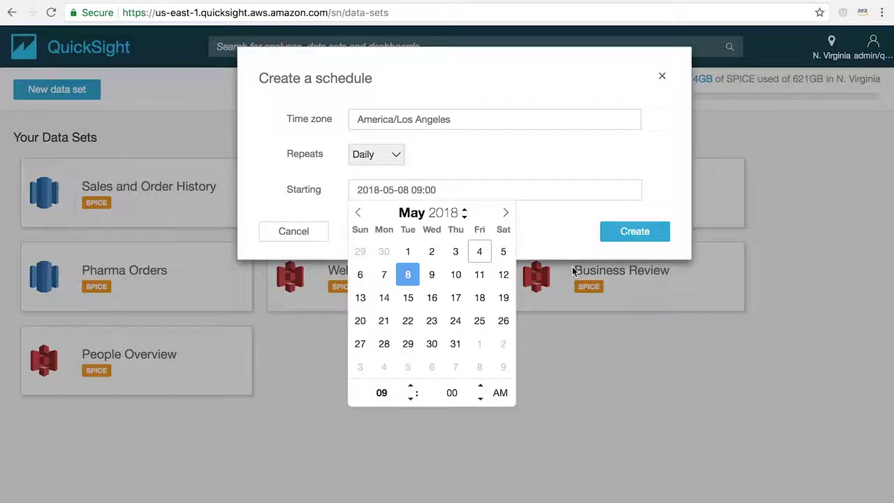
pyautogui.click(635, 233)
pyautogui.click(635, 232)
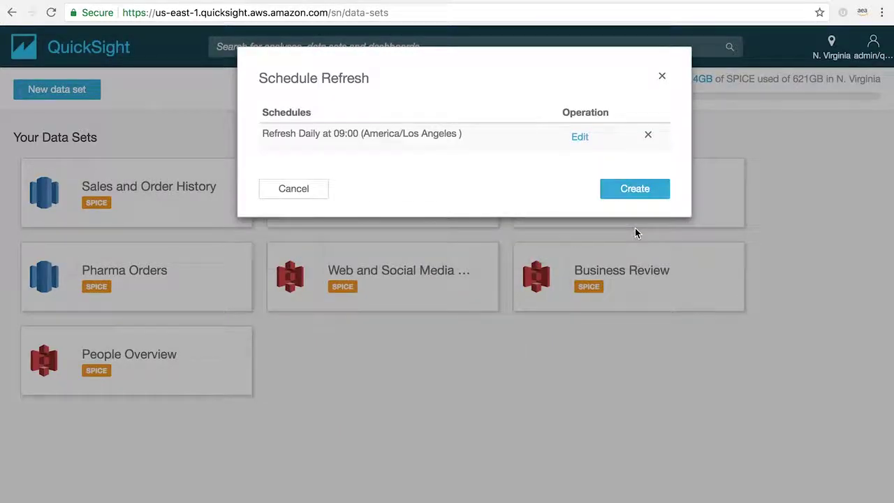
pyautogui.click(635, 190)
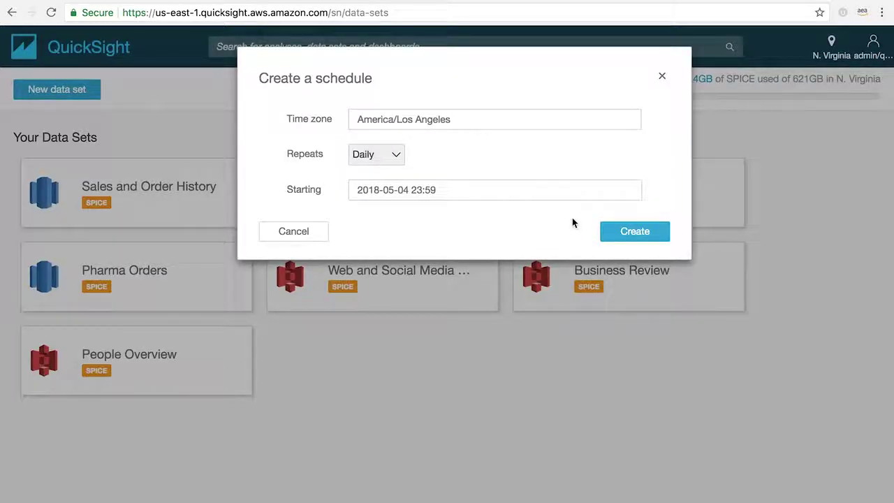
# - Add a second daily refresh schedule starting May 8 at 05:00 PM (17:00)
pyautogui.click(458, 191)
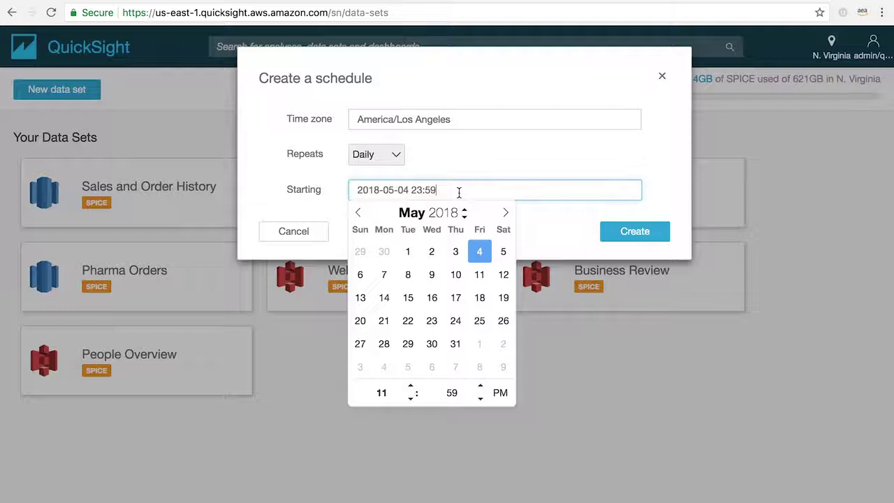
pyautogui.click(407, 275)
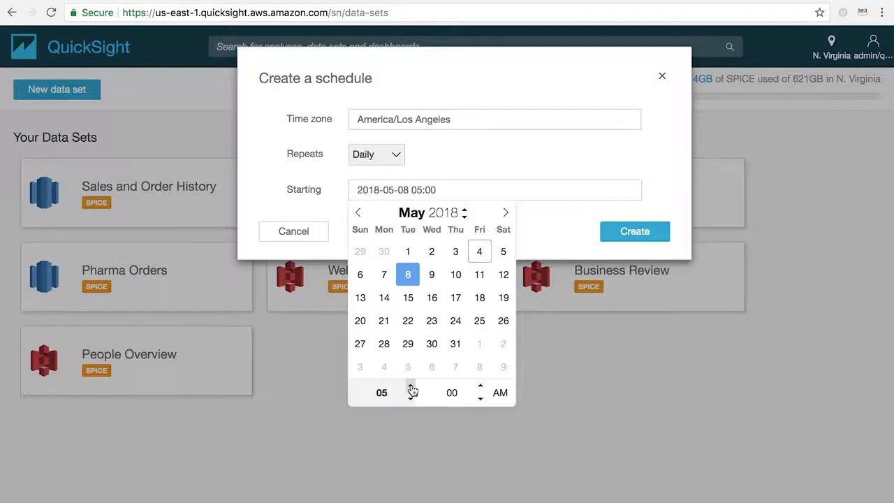
pyautogui.click(501, 395)
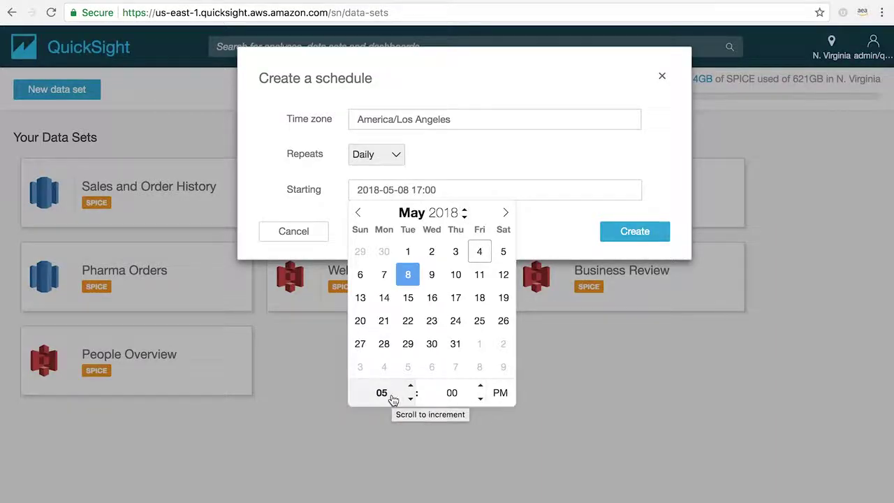
pyautogui.click(634, 231)
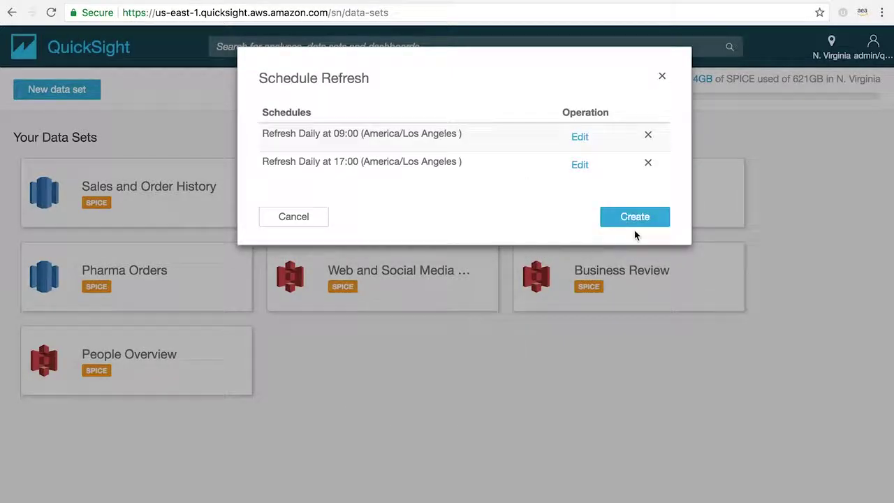
# - Check the repeat frequency options in a new schedule form, then discard it without saving
pyautogui.click(634, 230)
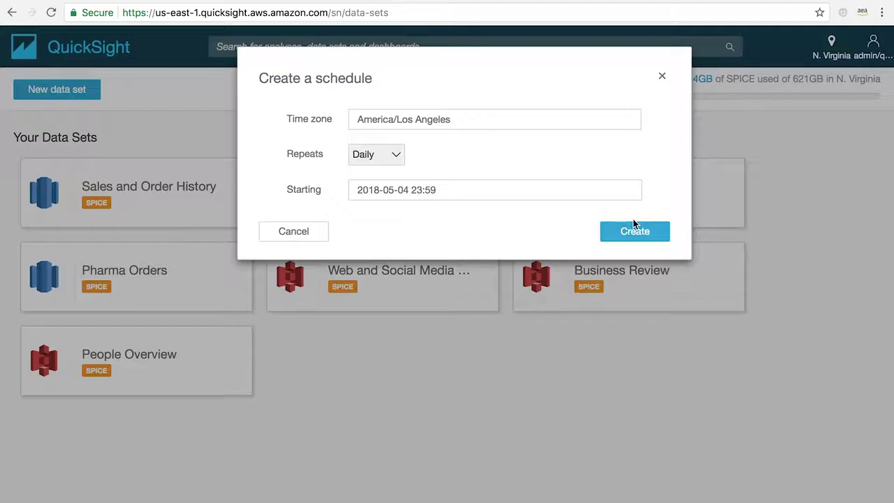
pyautogui.click(398, 159)
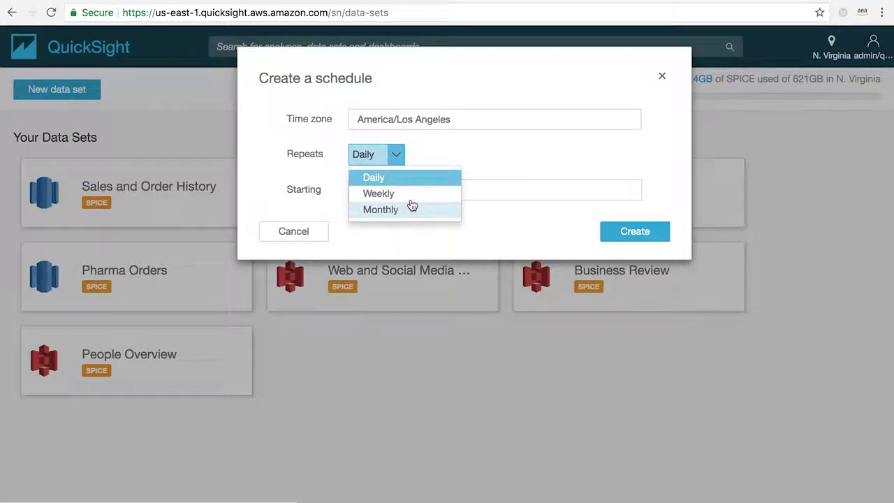
pyautogui.click(500, 158)
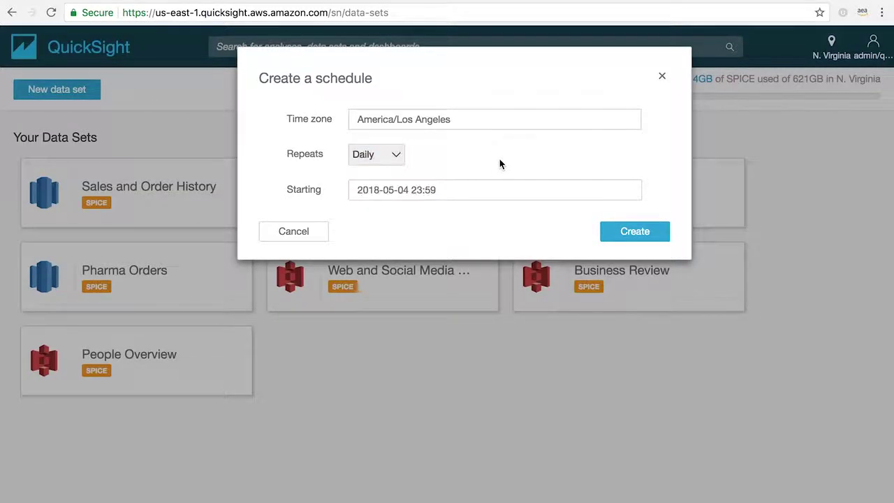
pyautogui.click(311, 232)
pyautogui.click(297, 218)
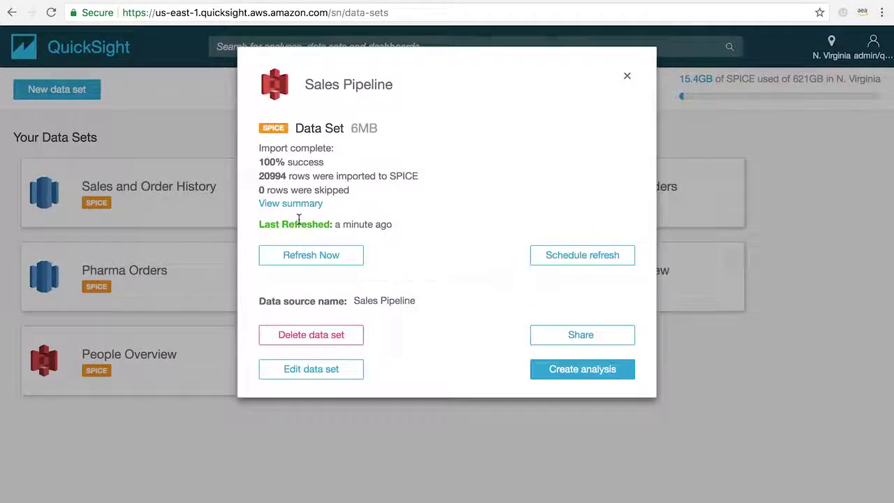